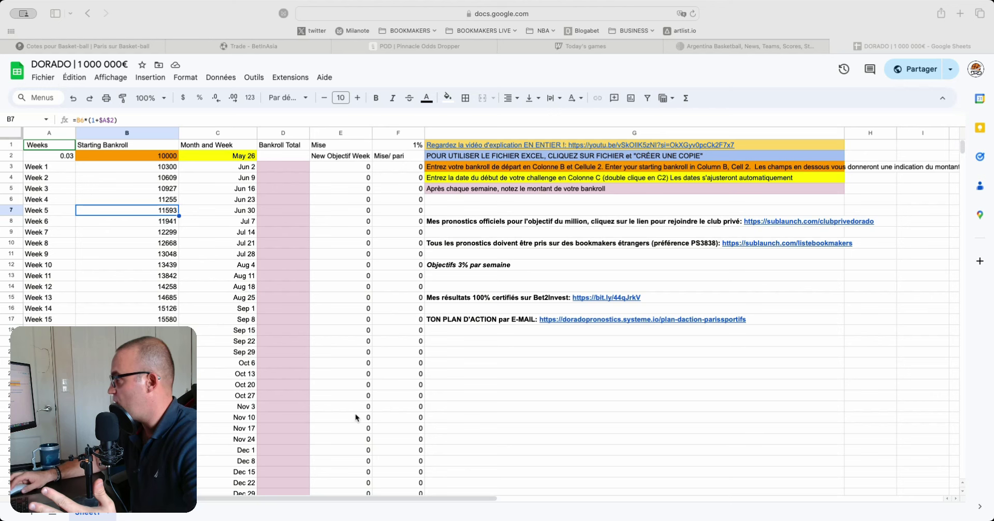
Read the usage instruction in G2 and locate the command for making a copy of the spreadsheet.
click(318, 344)
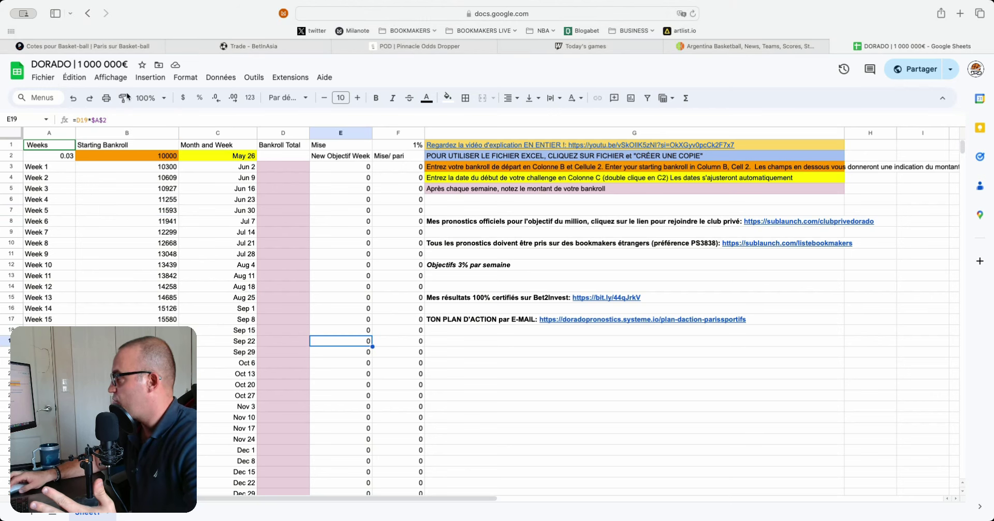
click(542, 157)
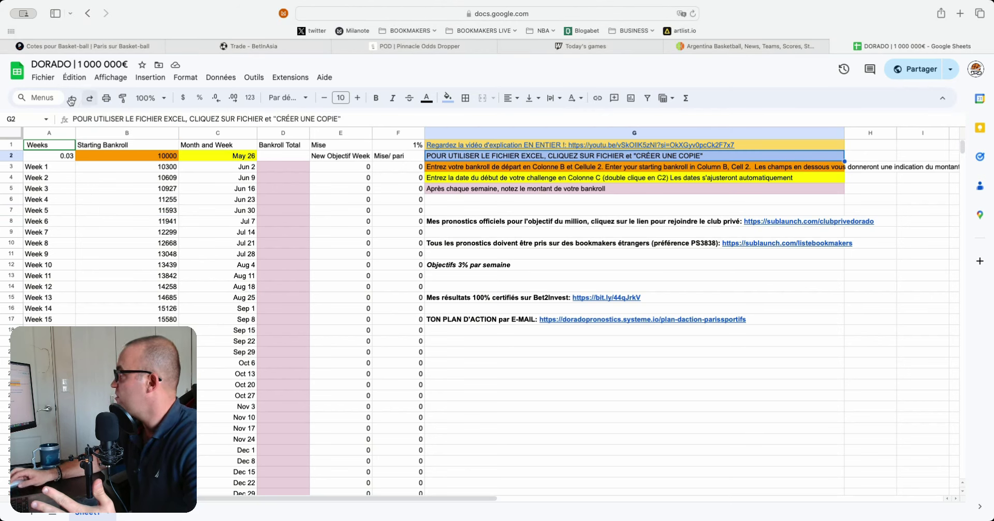
click(44, 78)
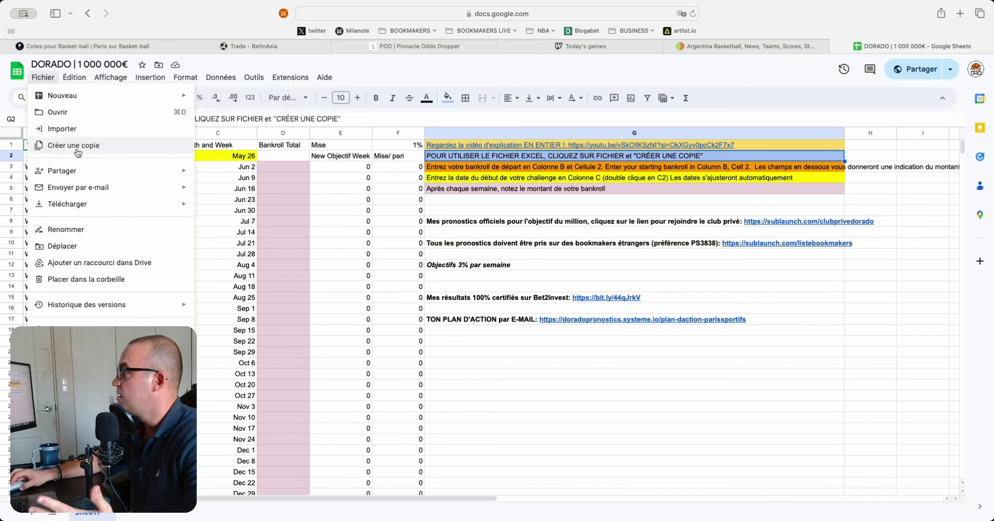
click(256, 203)
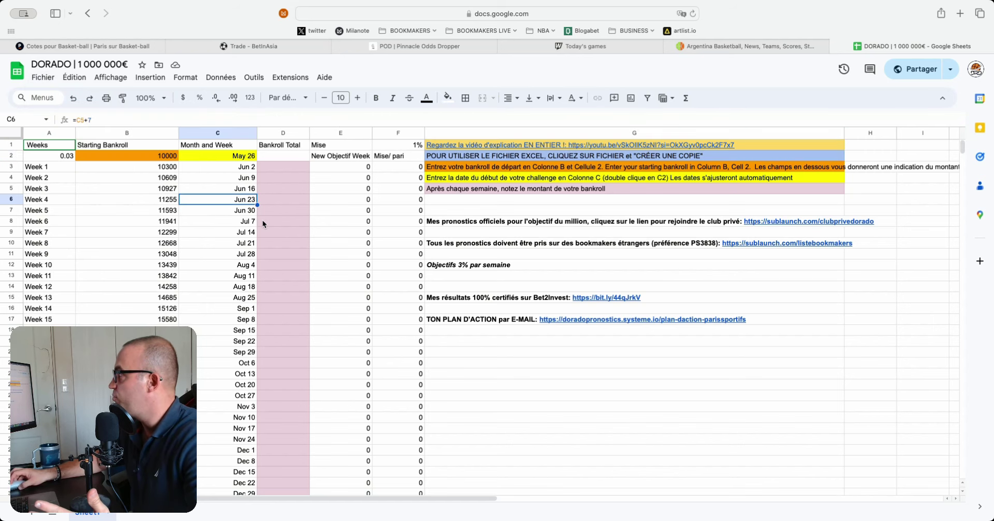
click(285, 211)
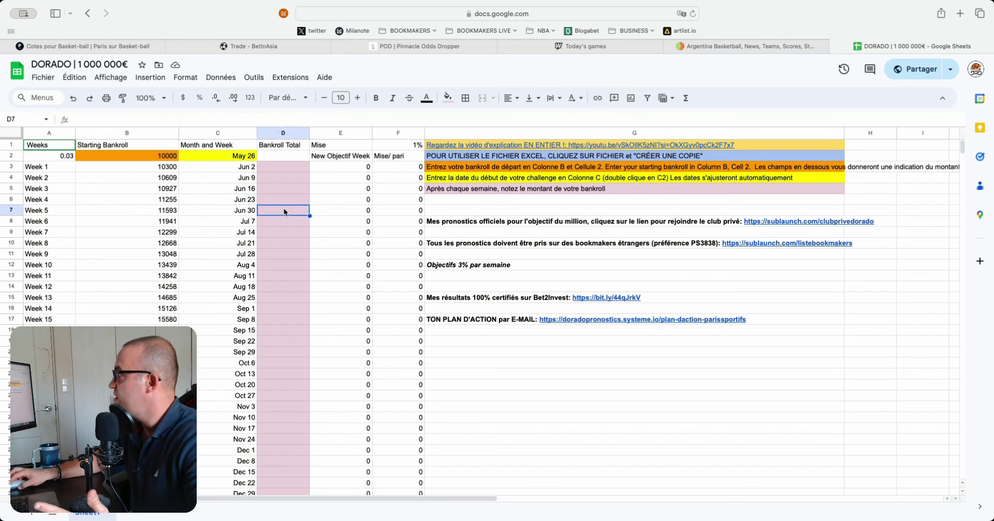
Examine the starting bankroll in B2, the weekly growth rate in A2 and the projected weekly bankrolls in column B.
click(174, 156)
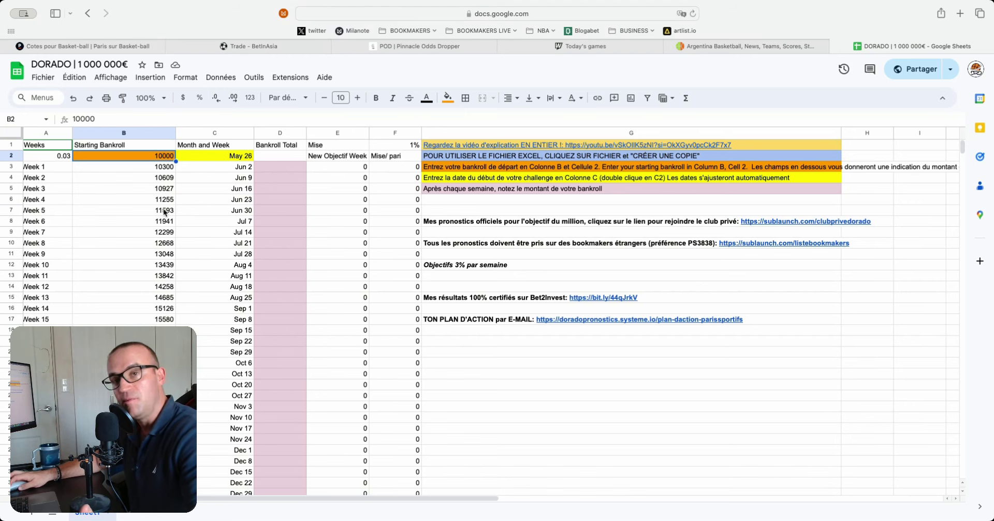
click(63, 156)
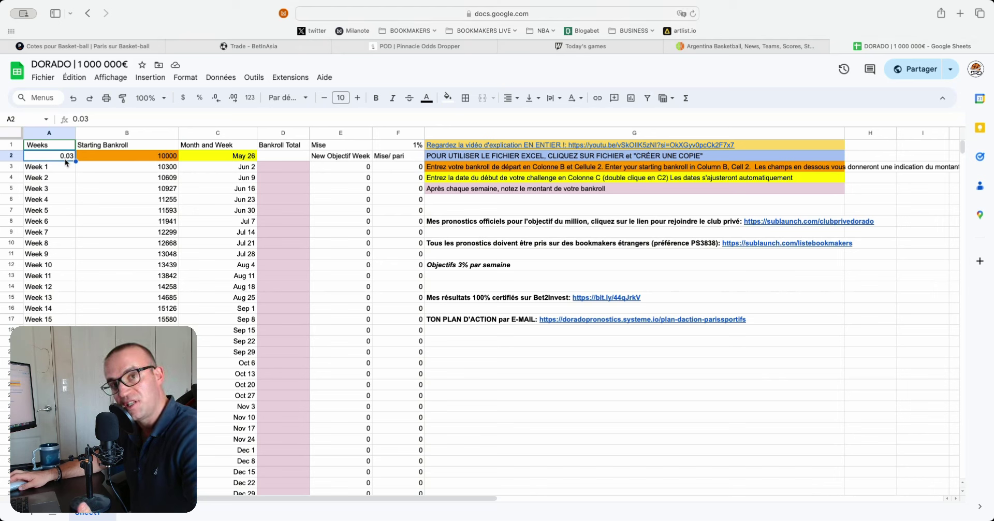
click(167, 171)
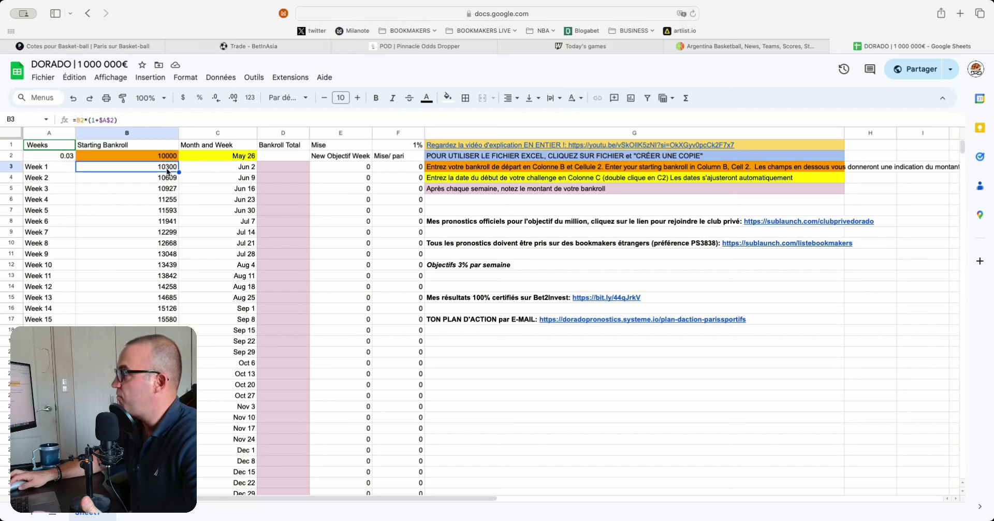
click(166, 179)
click(159, 190)
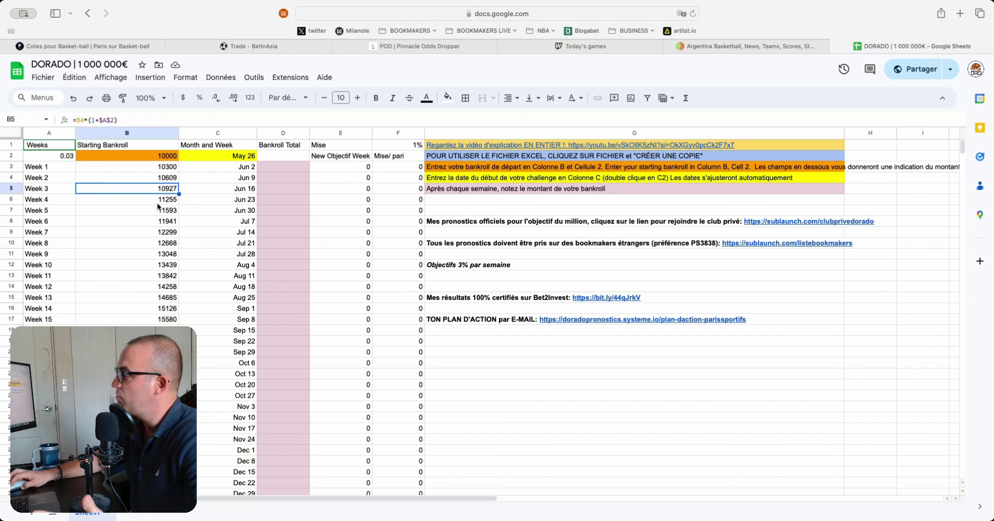
click(158, 203)
click(158, 212)
click(155, 222)
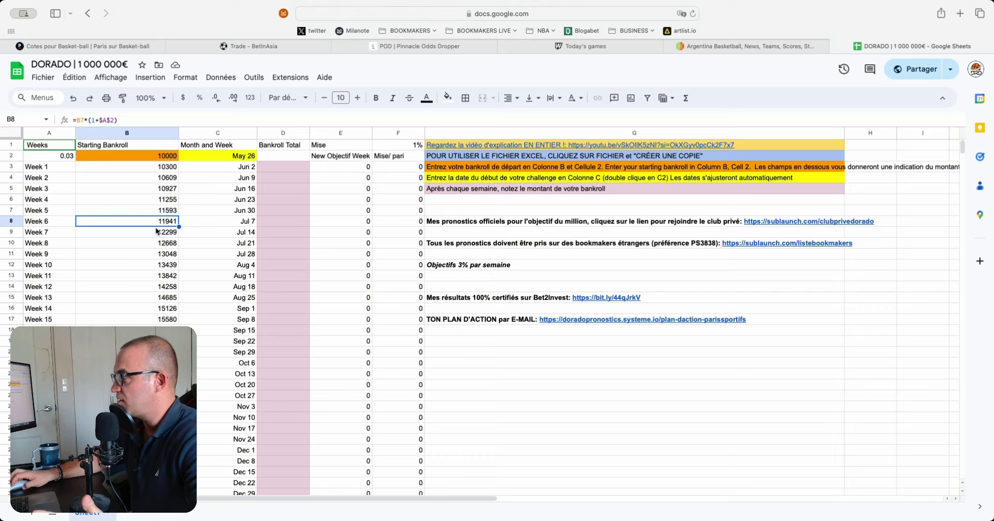
scroll(156, 231, down, 1)
scroll(155, 243, up, 1)
click(155, 253)
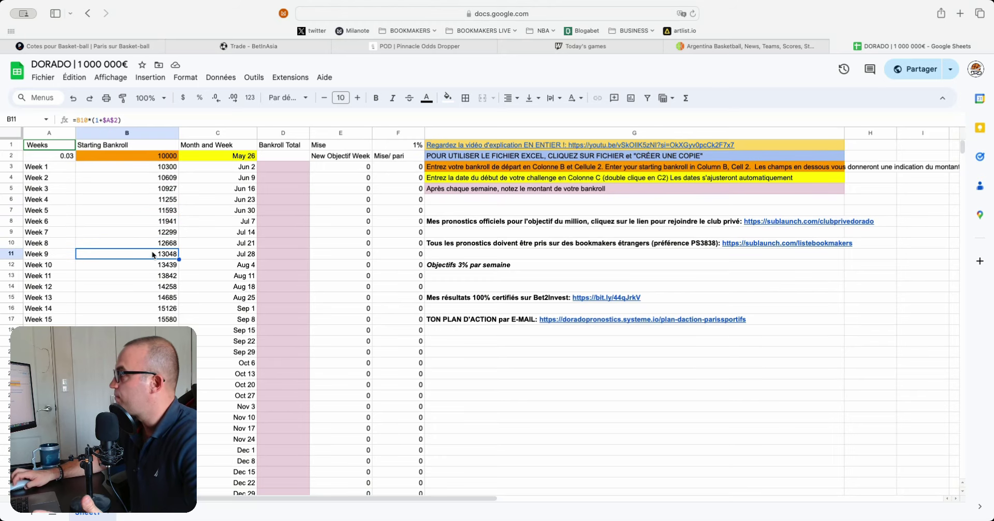
click(156, 166)
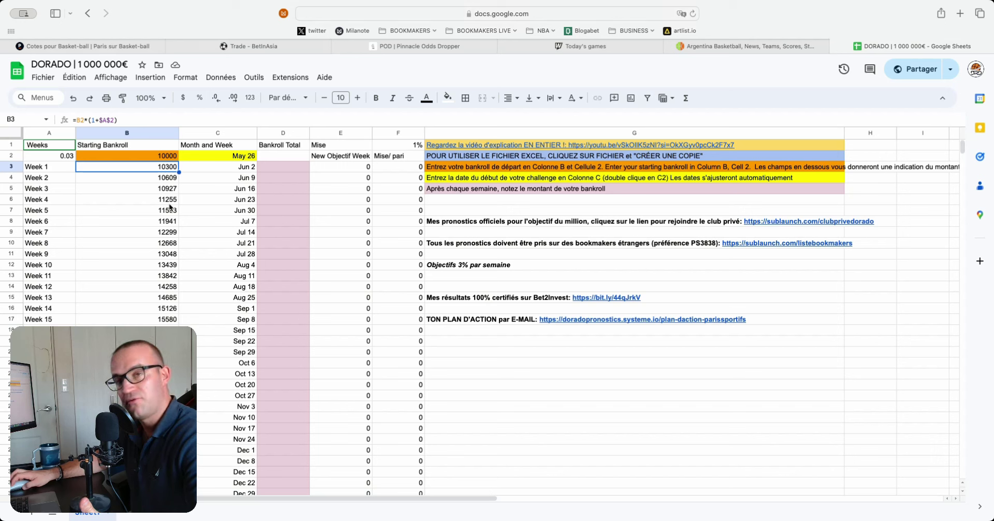
click(163, 180)
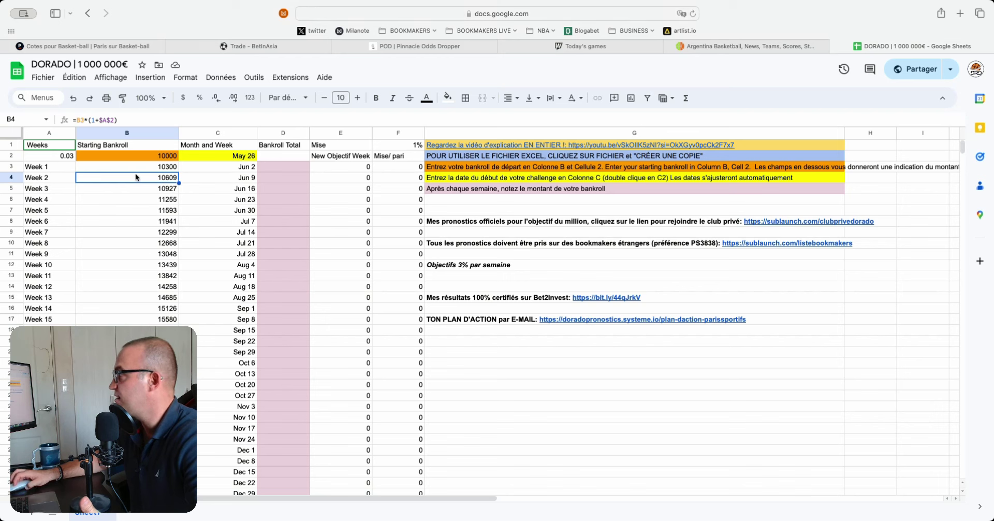
Inspect the challenge start date in C2 and the Week 1 date and Bankroll Total cells.
click(220, 156)
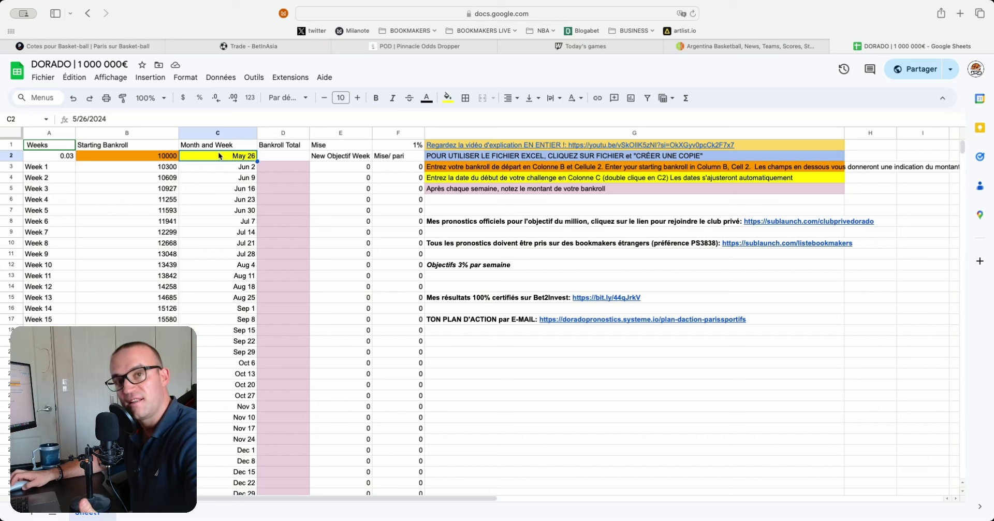
click(282, 156)
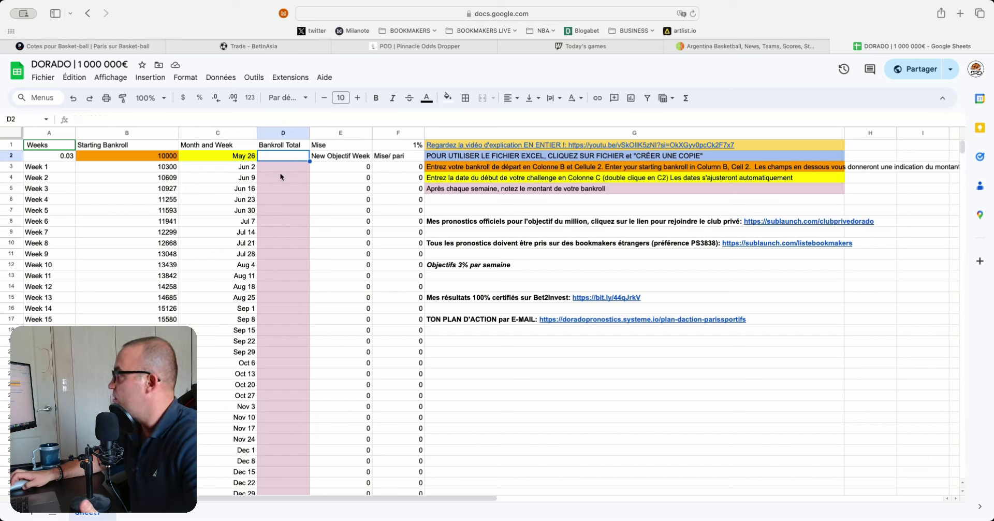
click(247, 170)
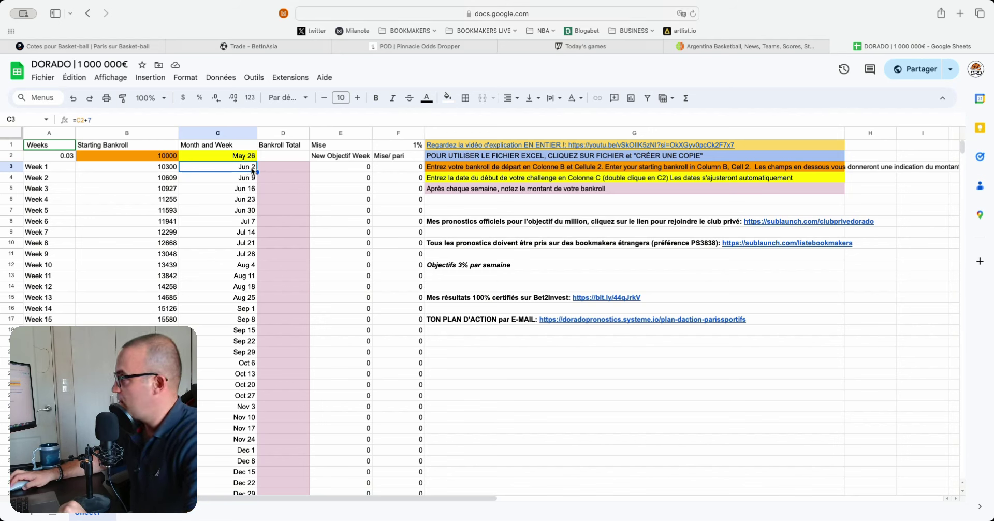
click(267, 169)
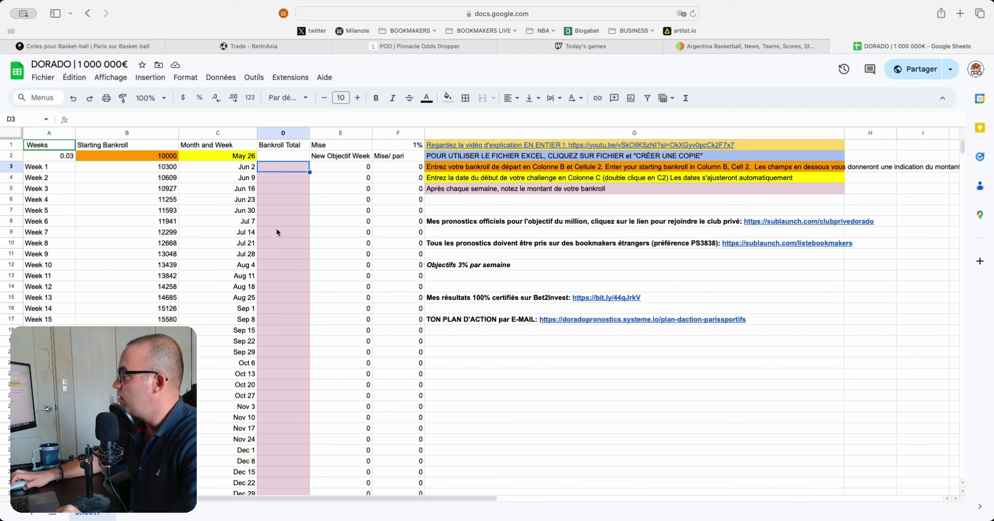
Examine the stake percentage in F1 and the weekly stake-per-bet formulas in column F.
click(405, 147)
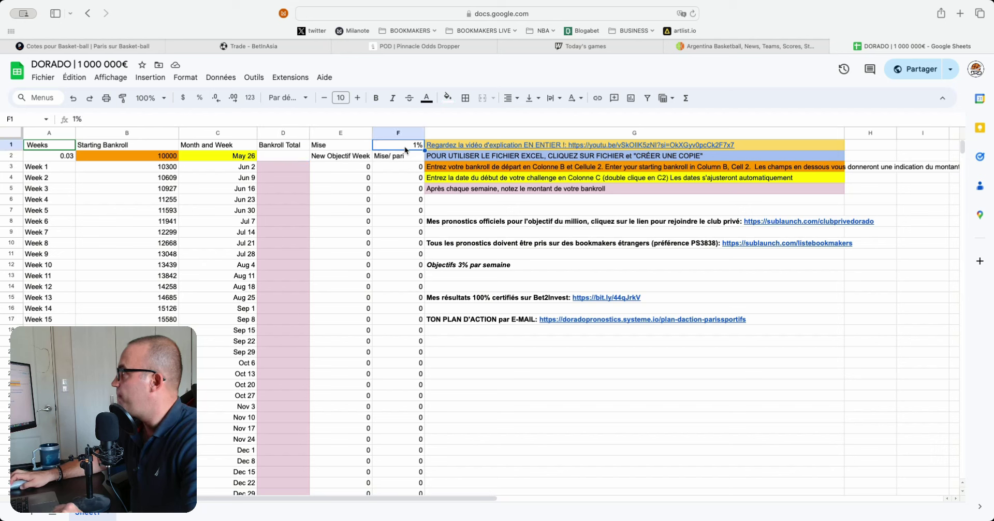
click(323, 148)
click(389, 146)
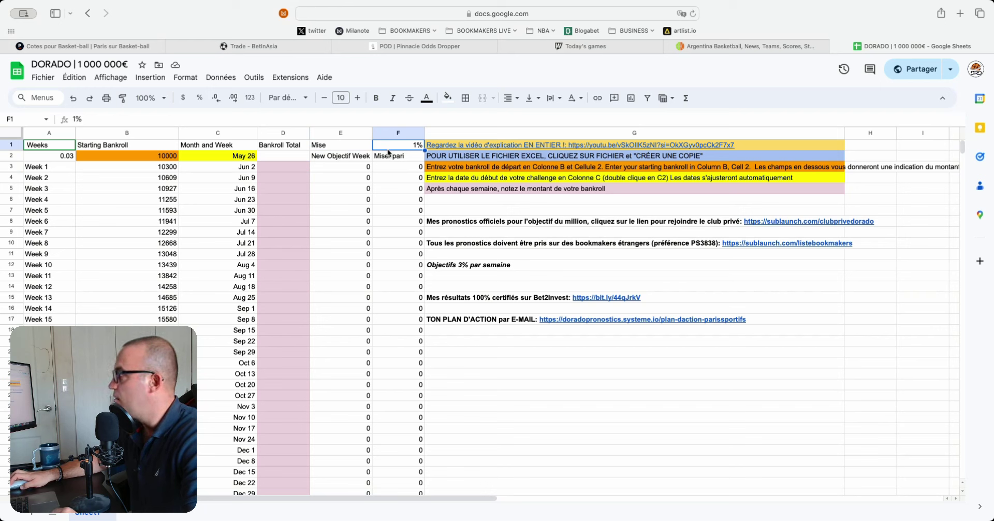
click(402, 159)
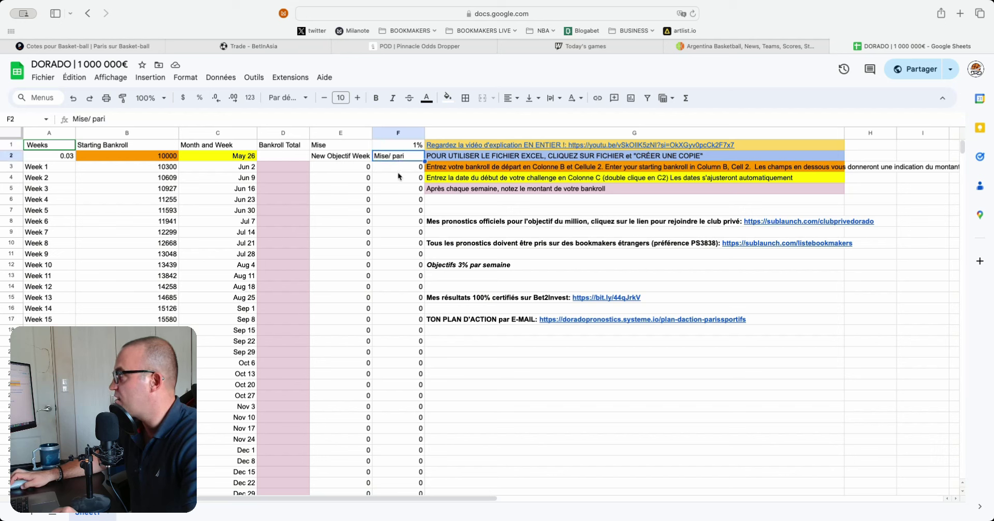
click(409, 166)
click(396, 200)
click(393, 210)
click(392, 234)
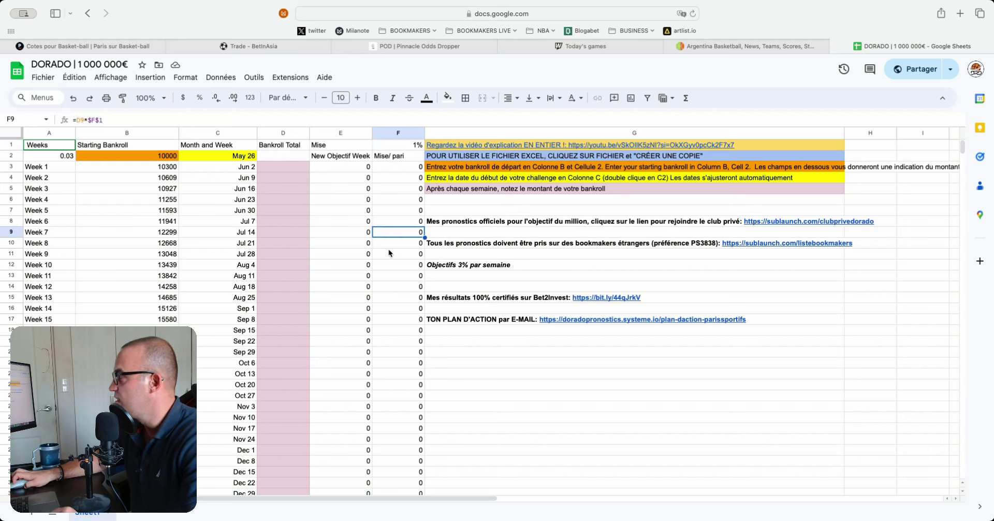
click(391, 254)
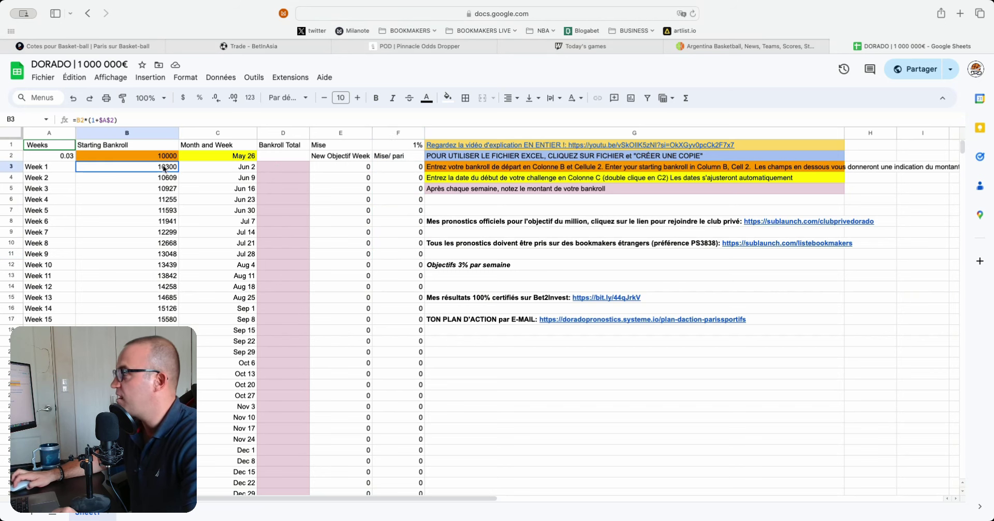
Enter 10400 as the Week 1 Bankroll Total in D3 and check the resulting stake per bet.
click(274, 169)
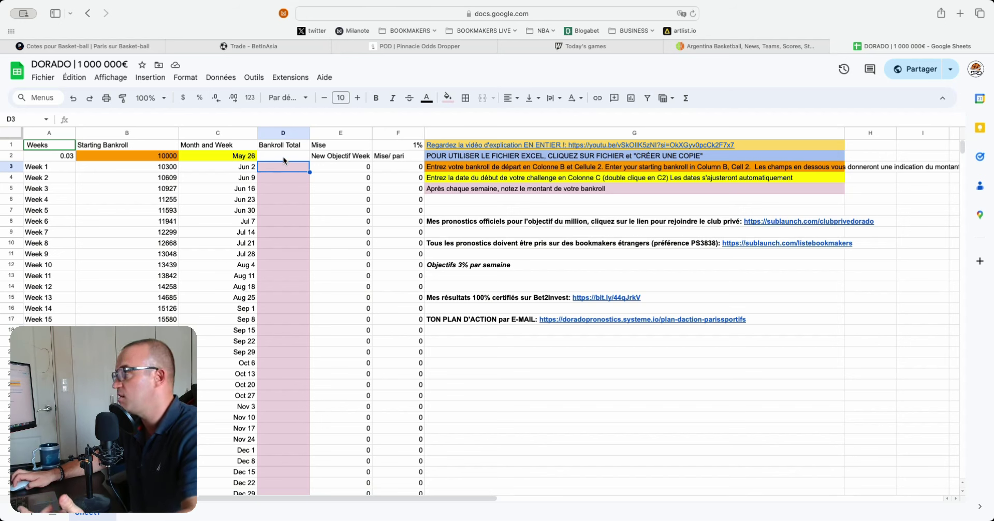
text(10)
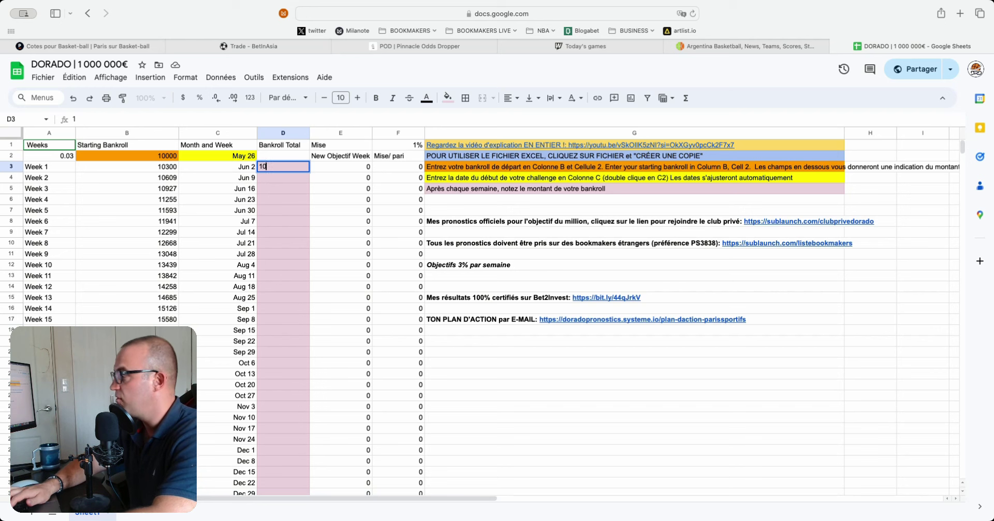
text(400)
key(Return)
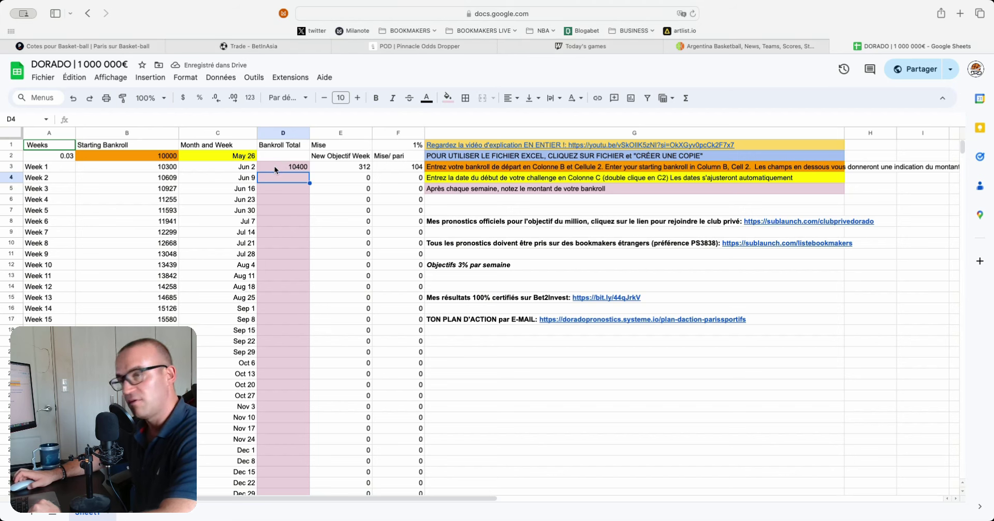
click(407, 172)
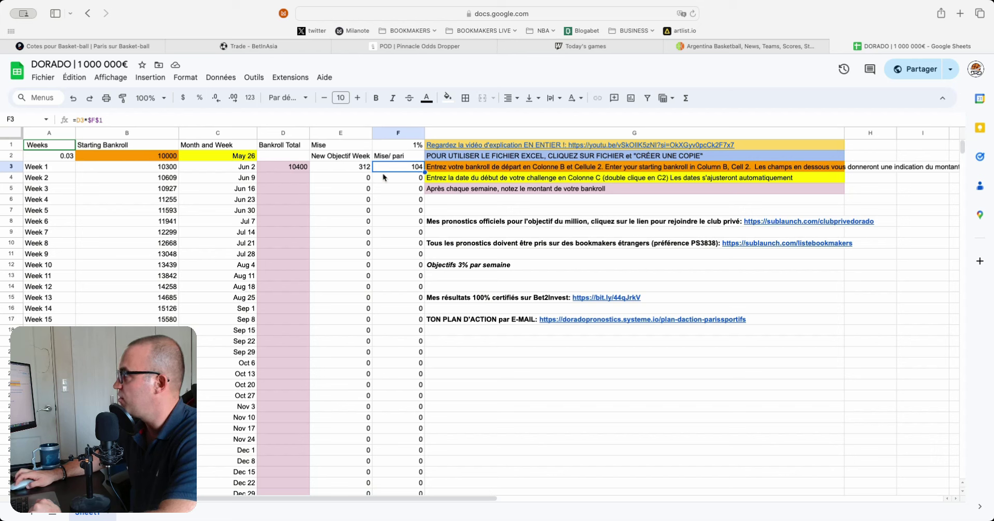
Enter 10500 as the Week 2 Bankroll Total in D4 and compare it with that week's projected bankroll.
click(270, 178)
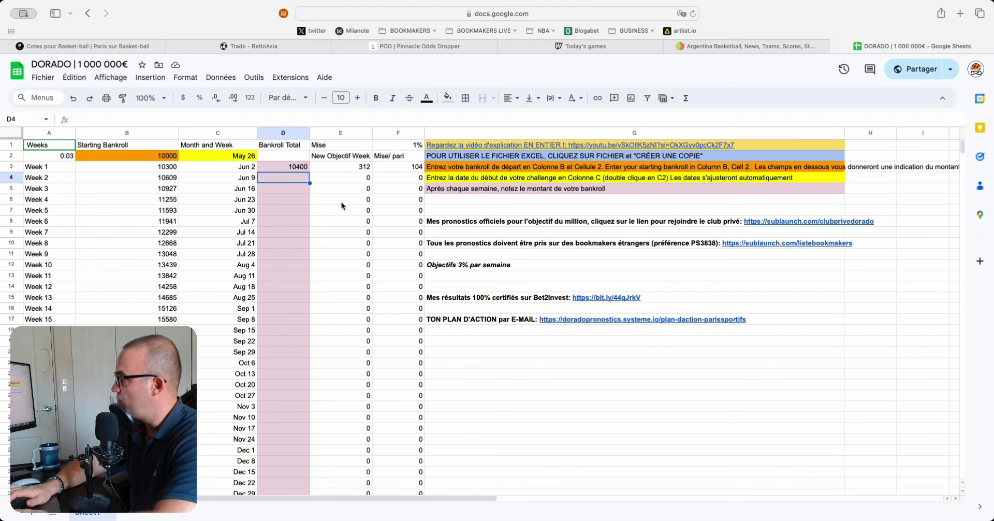
text(10)
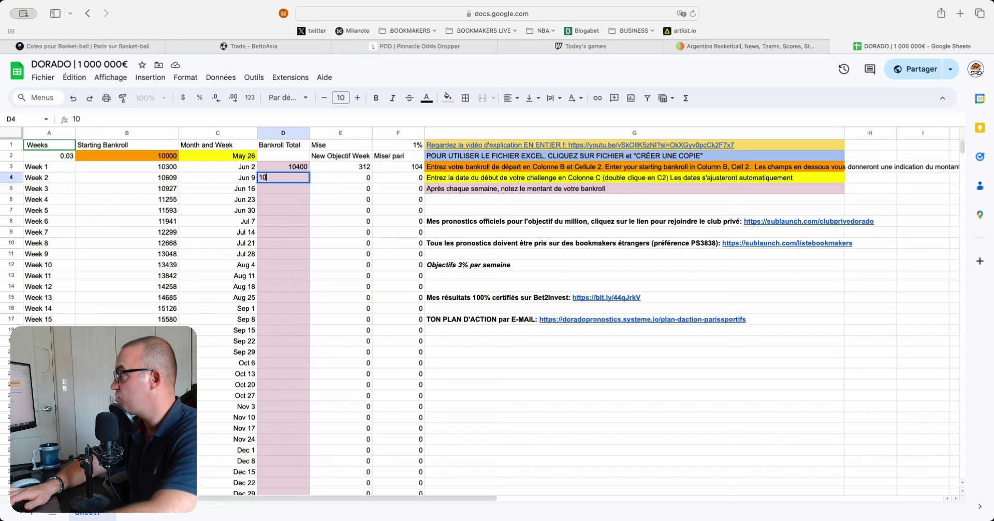
text(500)
key(Return)
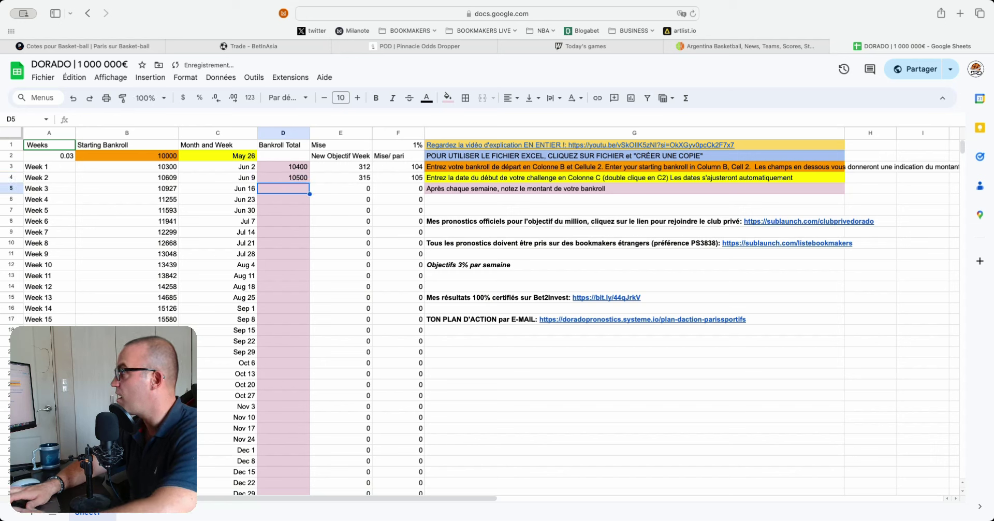
click(117, 178)
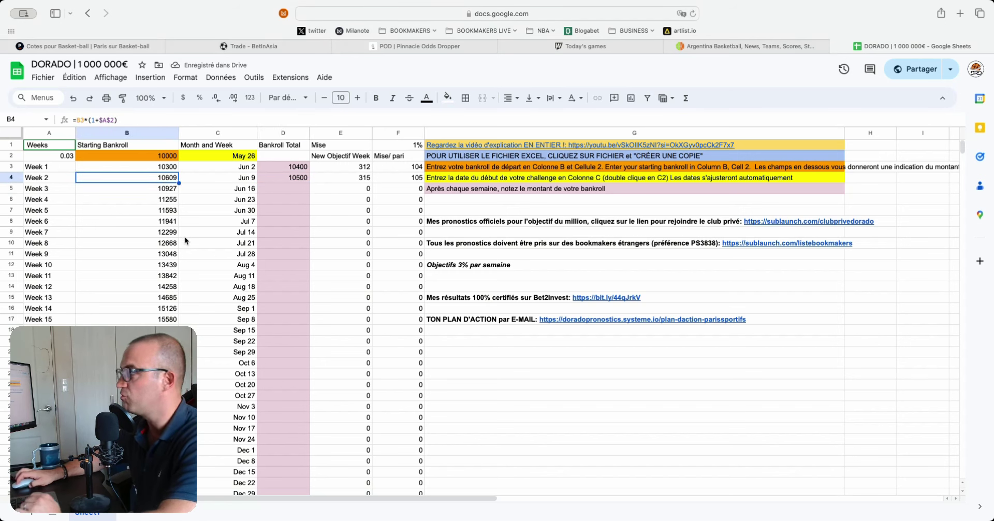
Enter 10800 as the Week 3 Bankroll Total in D5.
click(276, 189)
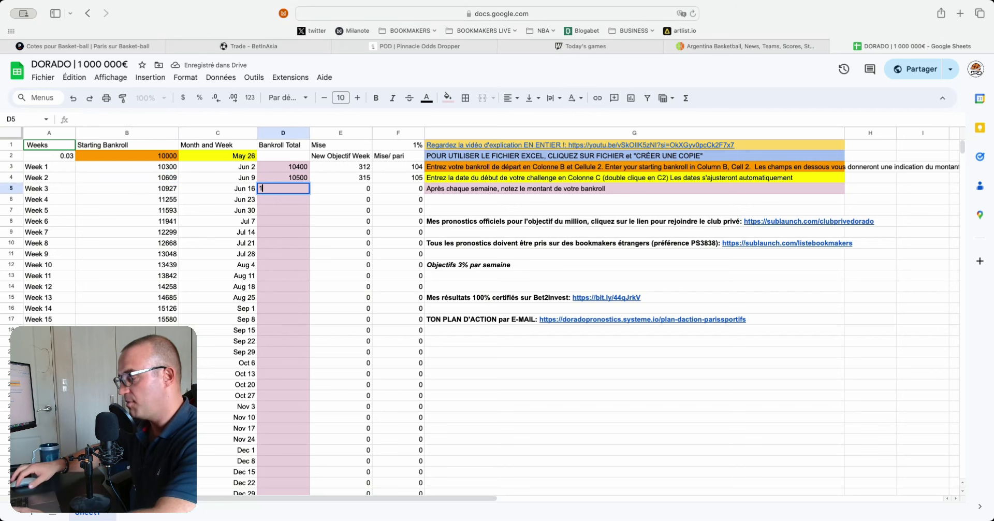
text(10800)
key(Return)
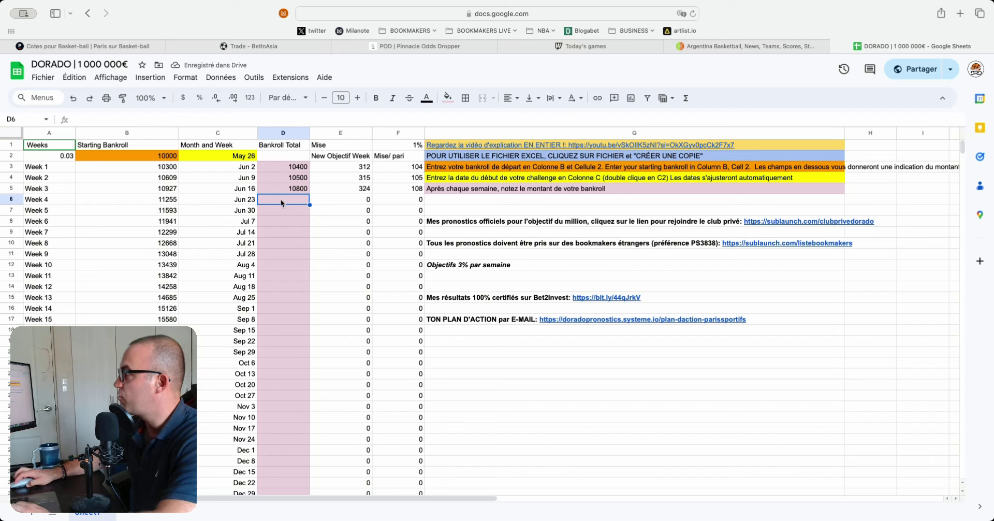
Enter 12000 as the Week 4 Bankroll Total in D6 and check that week's stake per bet.
text(12000)
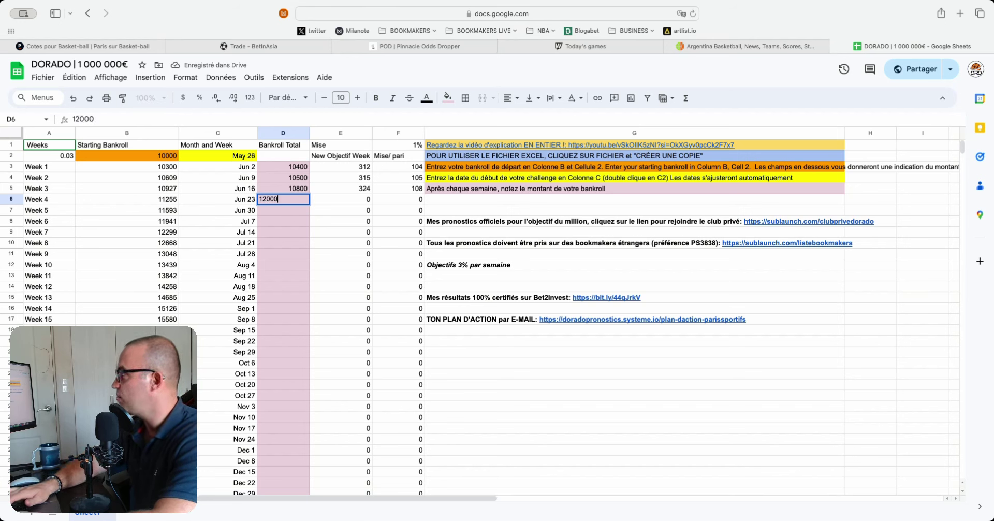
key(Return)
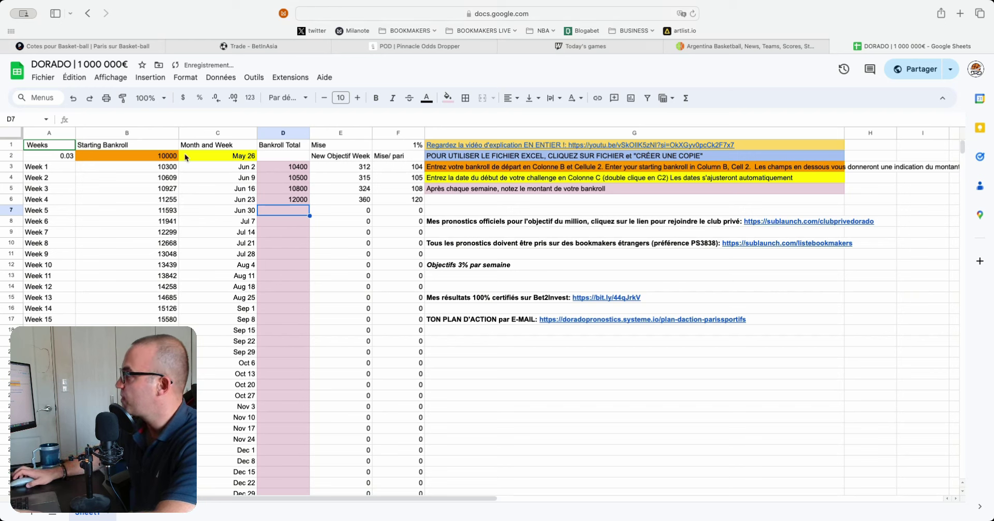
click(405, 201)
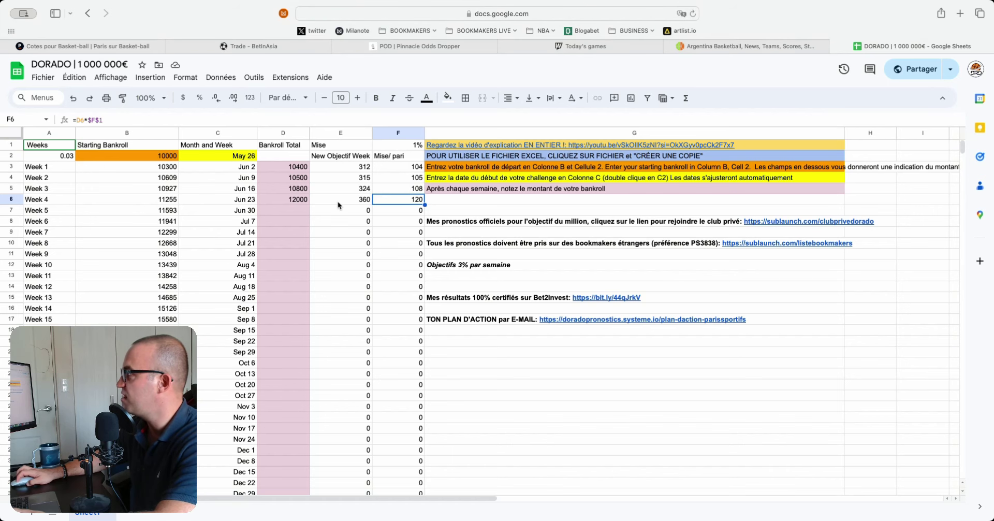
Check Week 4's new objective in E6, then examine the projected bankrolls in column B for Weeks 52, 104 and 156.
key(Left)
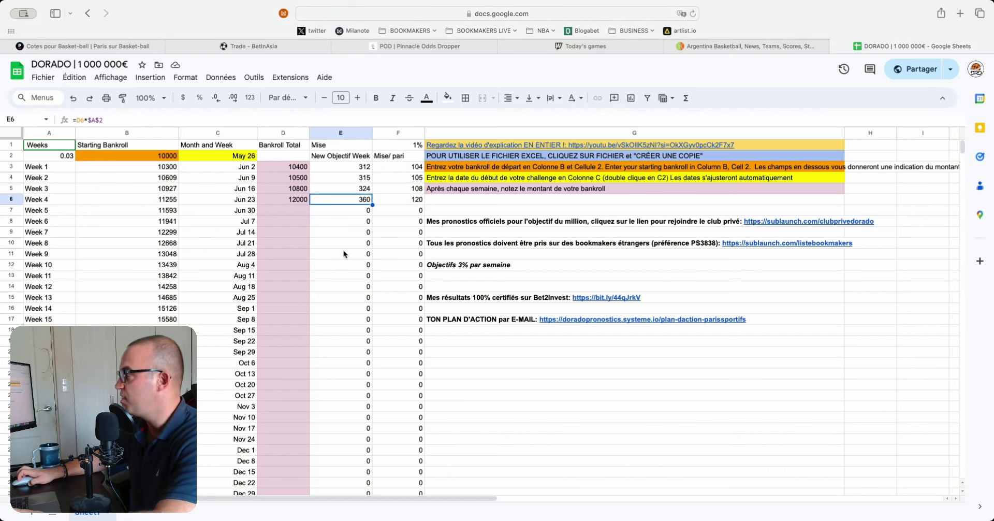
scroll(284, 246, down, 10)
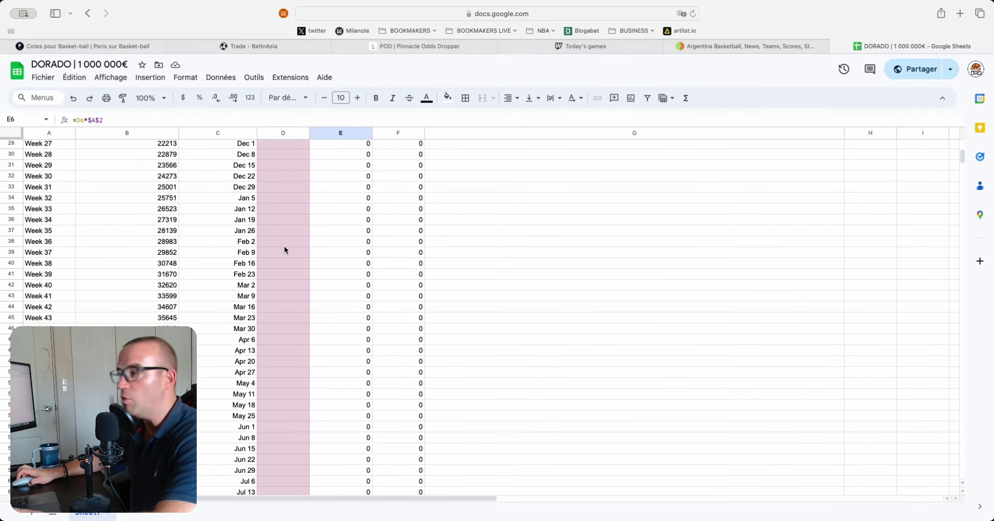
scroll(278, 285, down, 2)
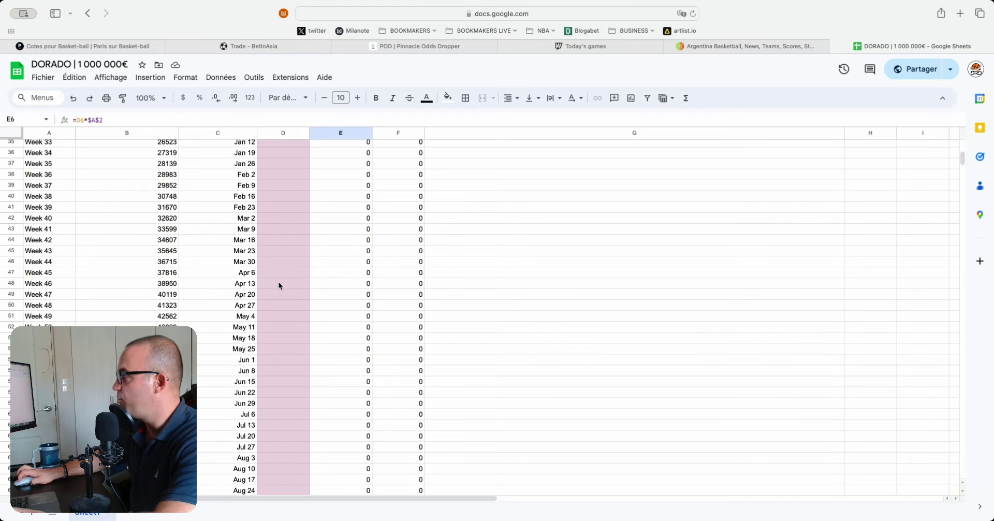
click(127, 348)
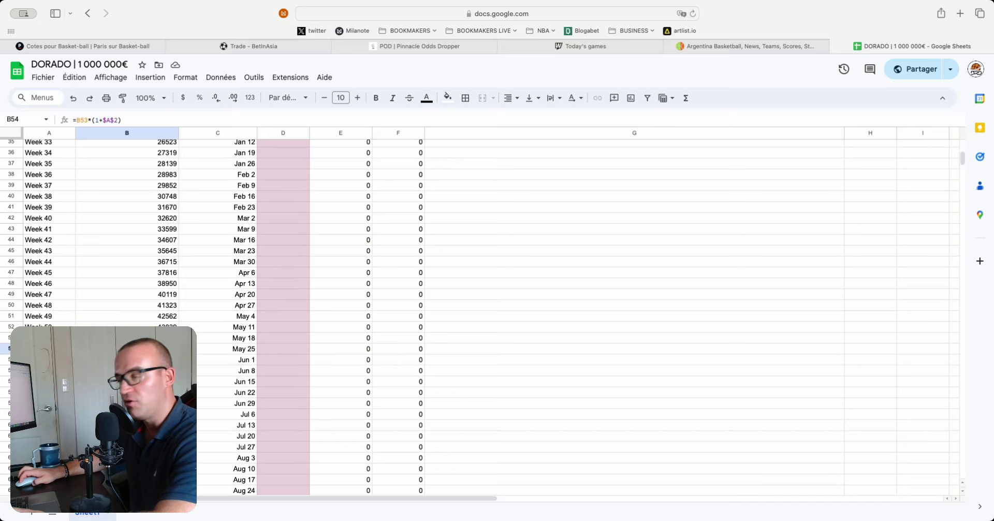
scroll(126, 349, down, 2)
scroll(127, 349, down, 12)
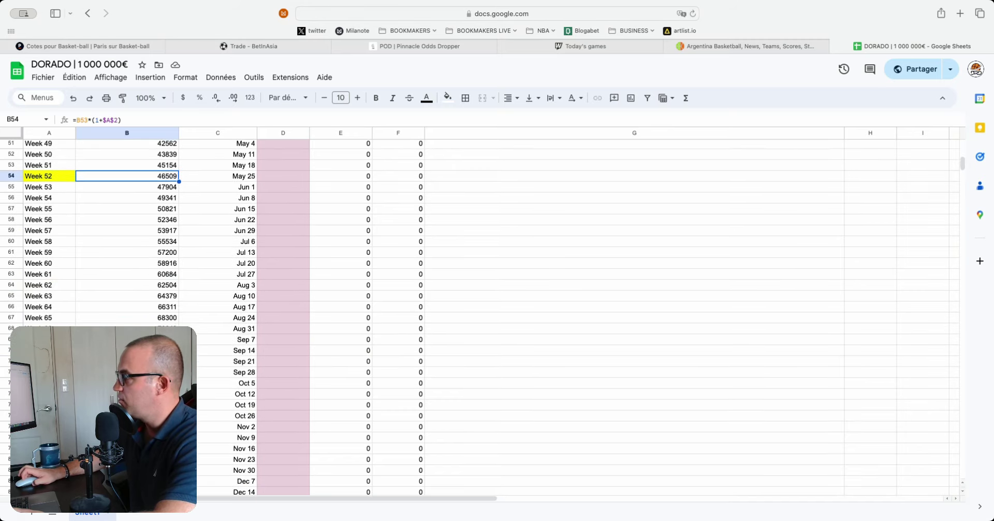
click(127, 335)
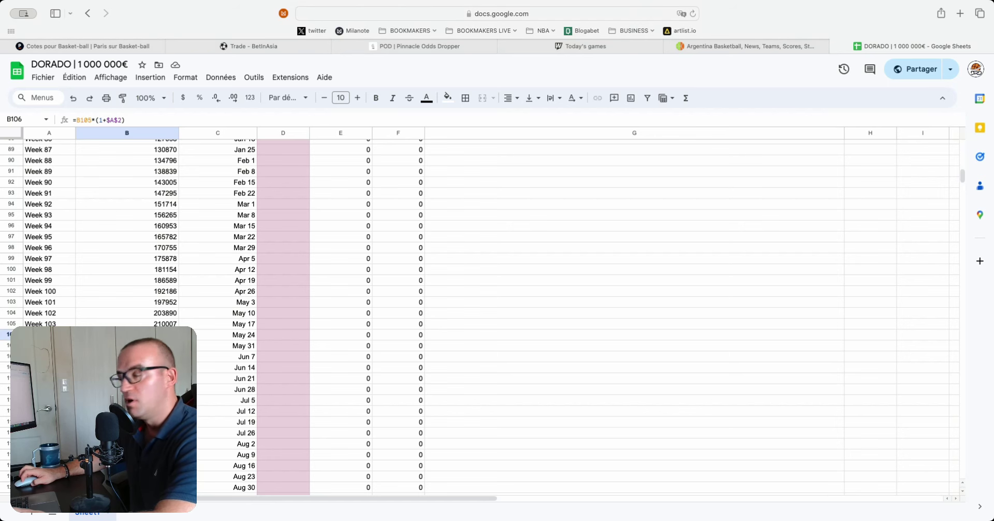
scroll(127, 334, down, 14)
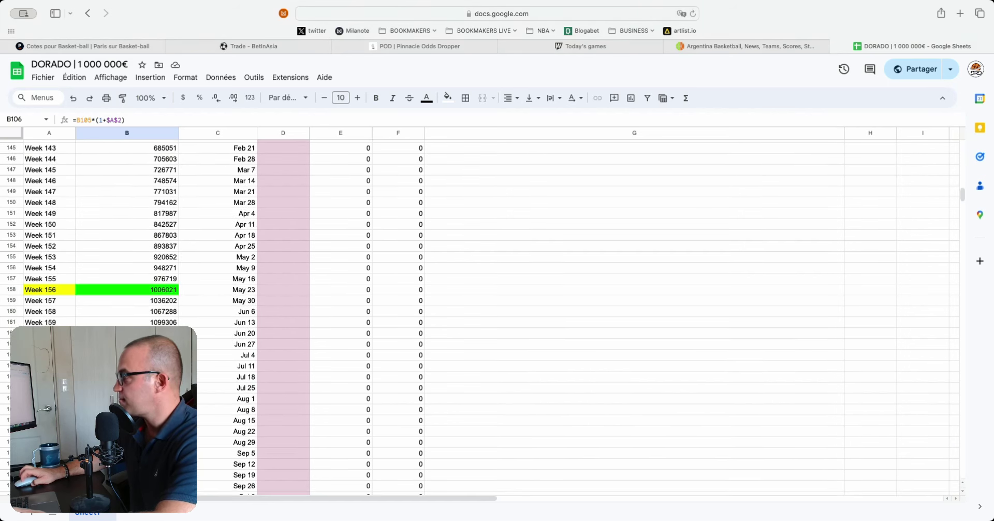
click(142, 292)
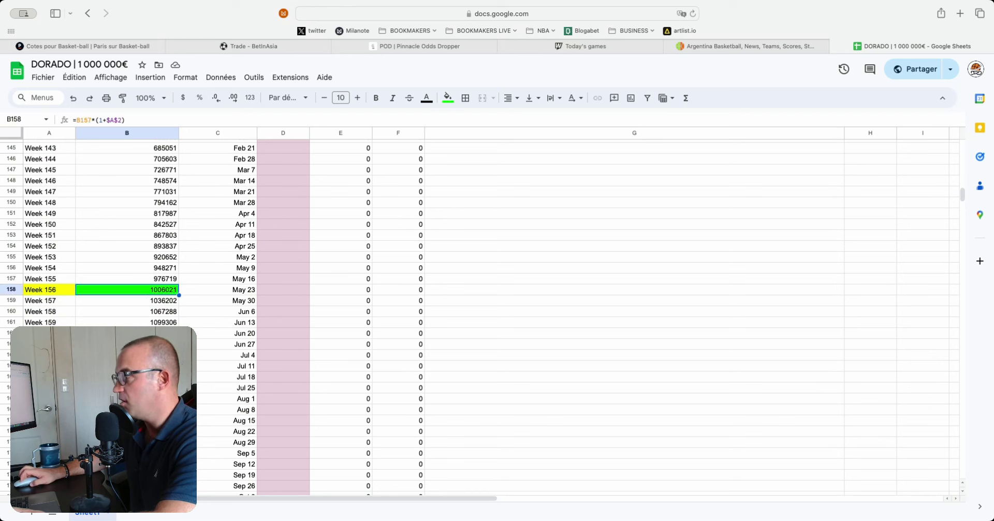
Review the column G notes on the private club, the 3% weekly objective, foreign bookmakers and the e-mail action plan.
scroll(216, 332, up, 20)
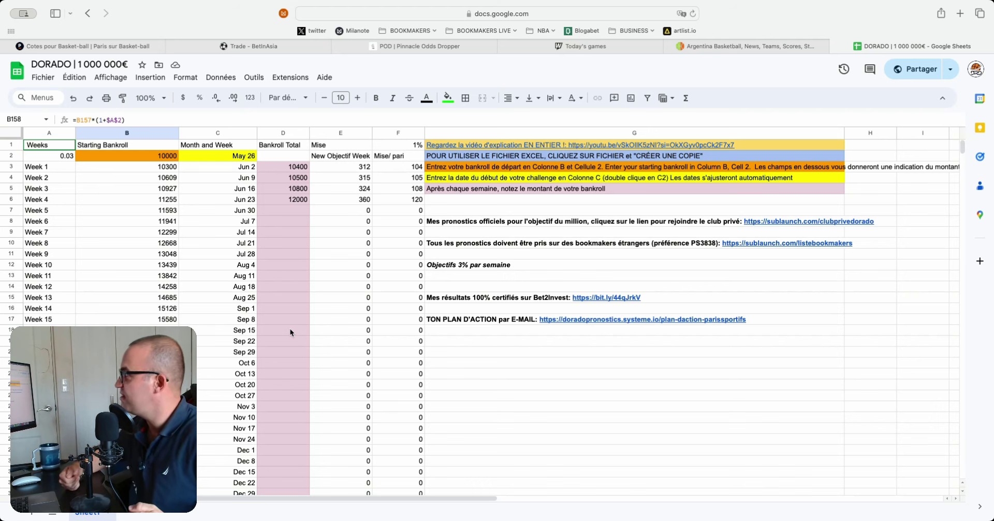
click(569, 222)
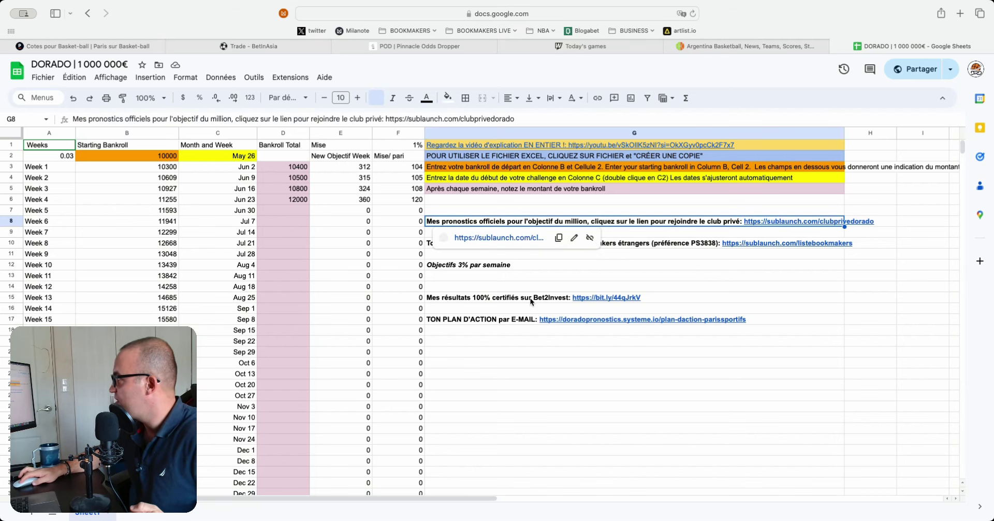
click(688, 265)
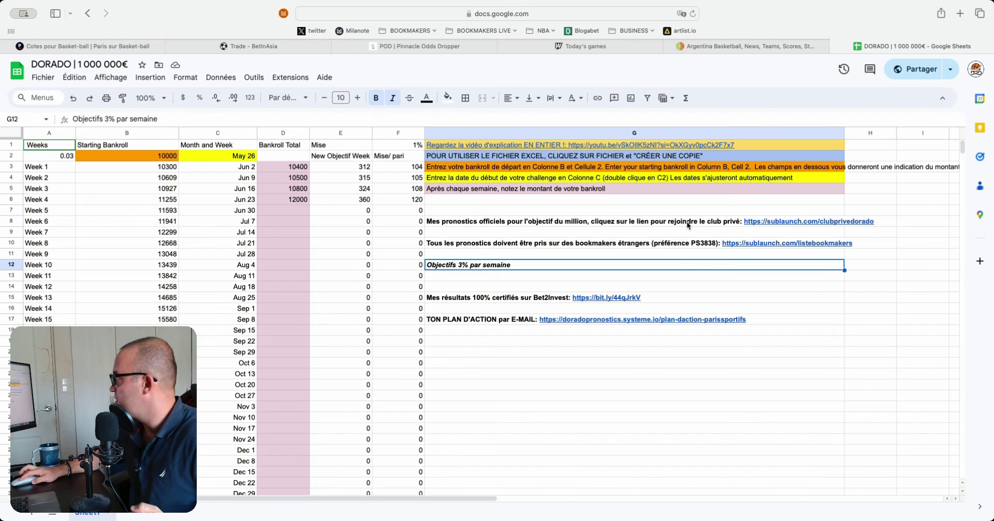
click(682, 256)
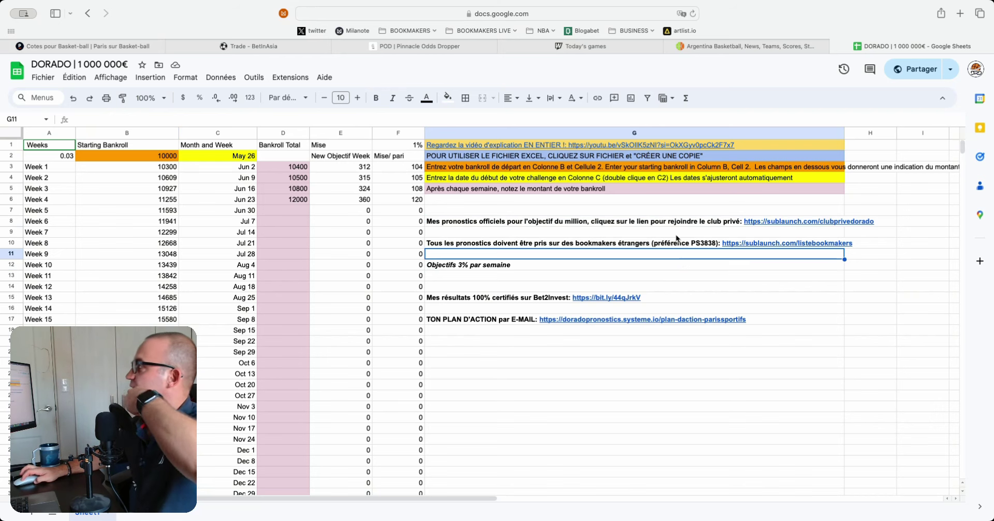
click(674, 243)
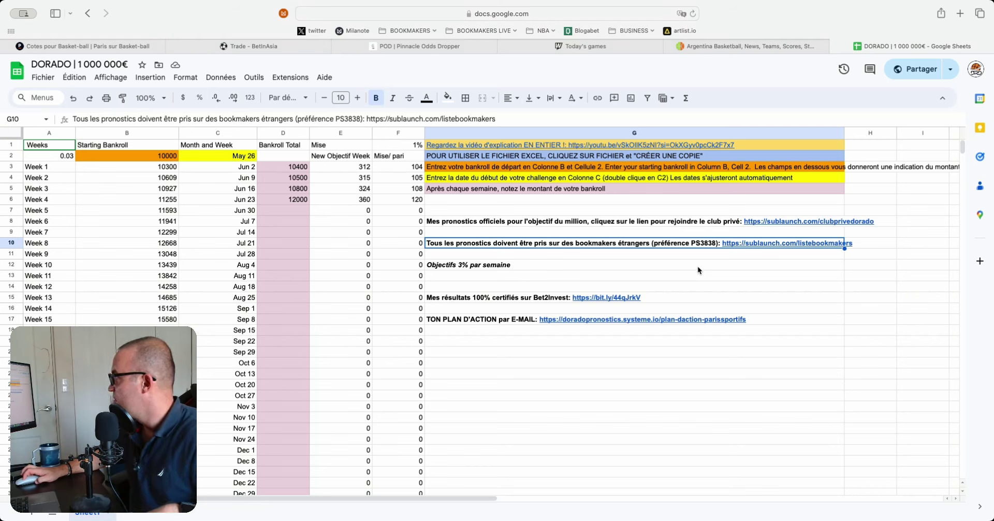
click(809, 318)
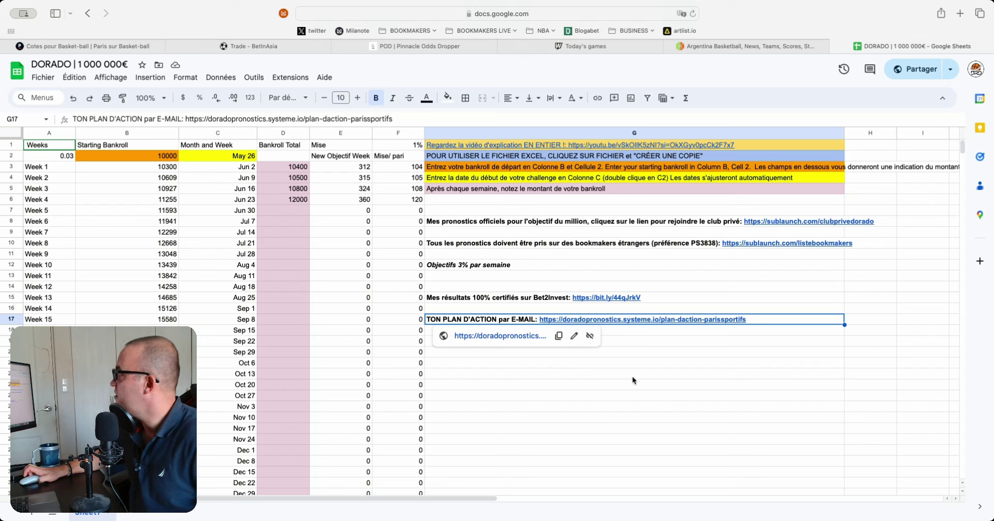
click(663, 377)
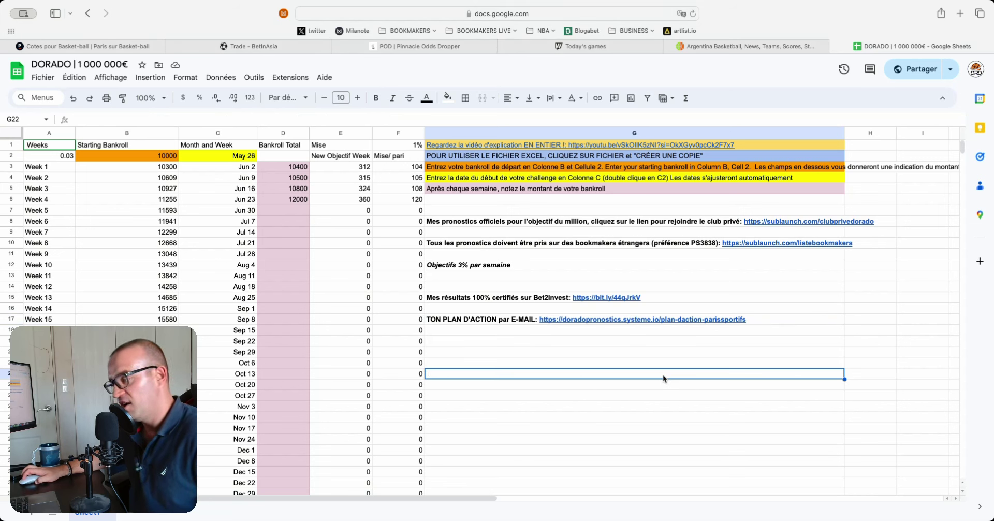